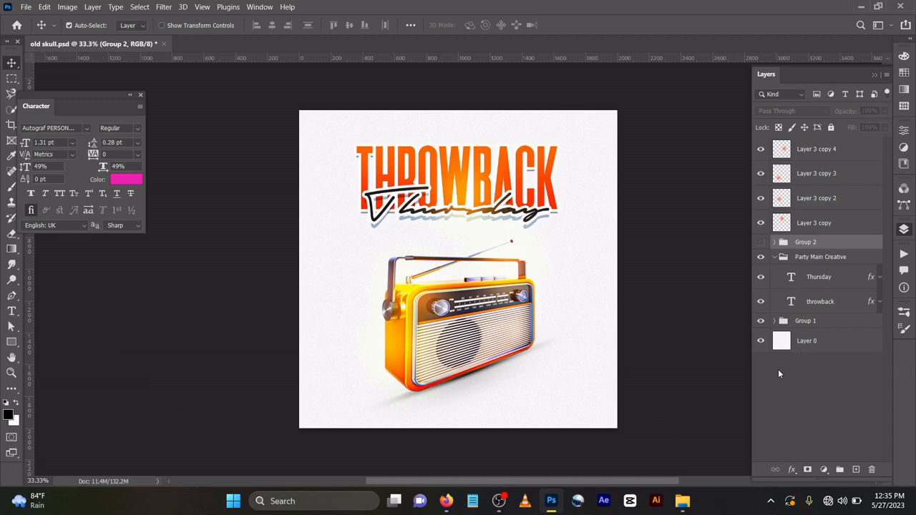
- Create a new 2000 x 2000 pixel RGB document at 300 pixels per inch
{"action": "key", "text": "ctrl"}
{"action": "key", "text": "ctrl+n"}
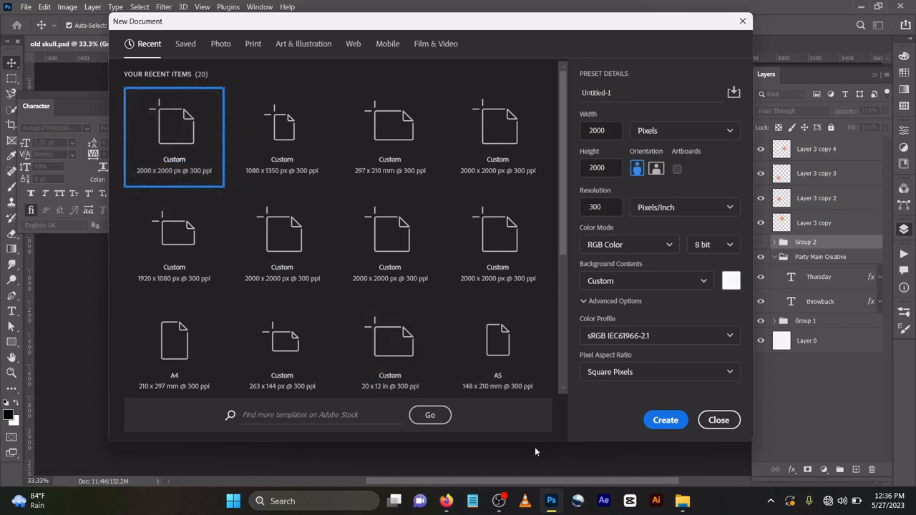
{"action": "left_click", "coordinate": [663, 420]}
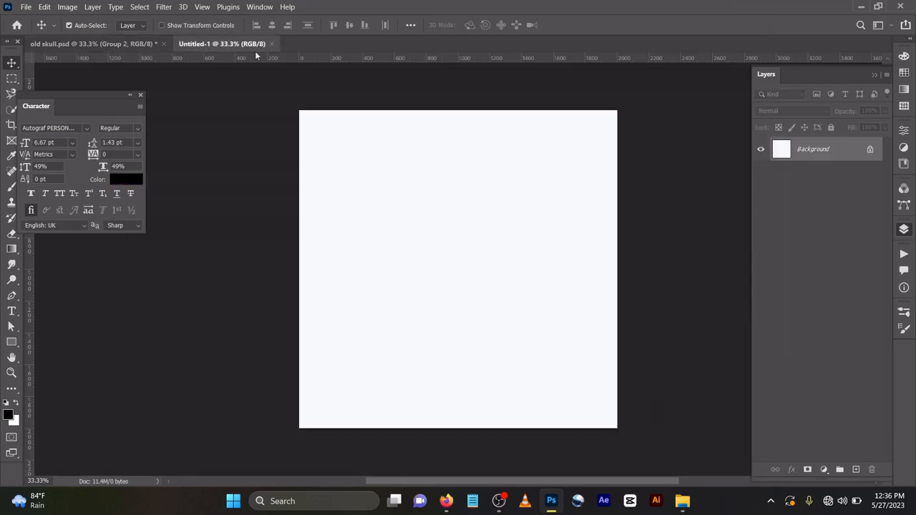
- In old skull.psd, hide Layer 3 copy, Layer 3 copy 2, Layer 3 copy 3 and Layer 3 copy 4
{"action": "left_click", "coordinate": [120, 47]}
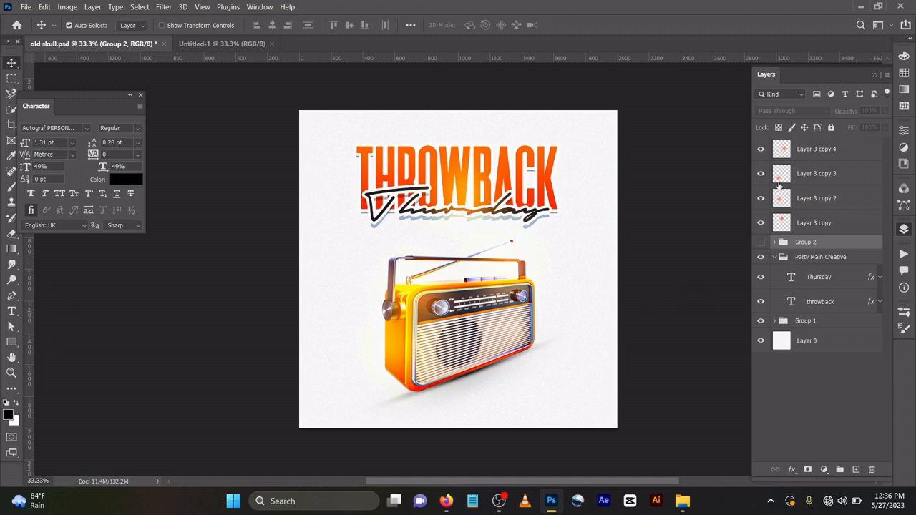
{"action": "left_click", "coordinate": [760, 149]}
{"action": "left_click", "coordinate": [761, 173]}
{"action": "left_click", "coordinate": [760, 198]}
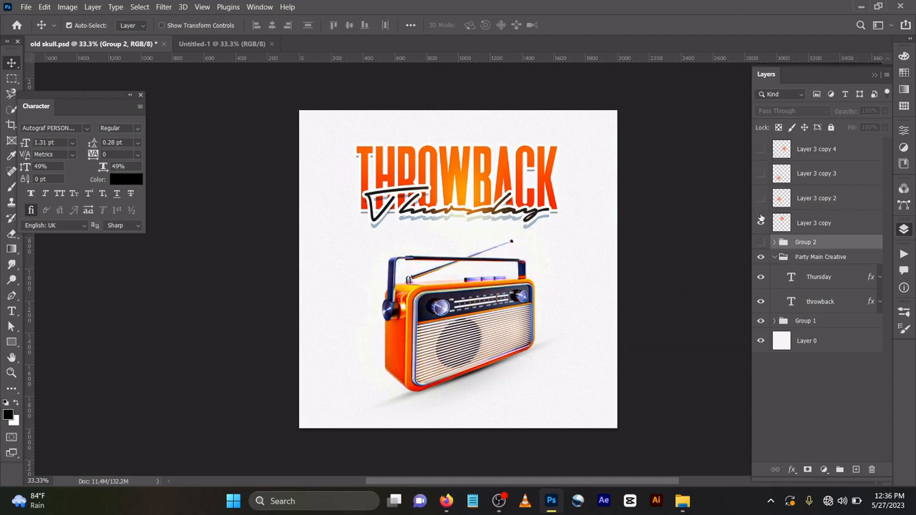
{"action": "left_click", "coordinate": [761, 223]}
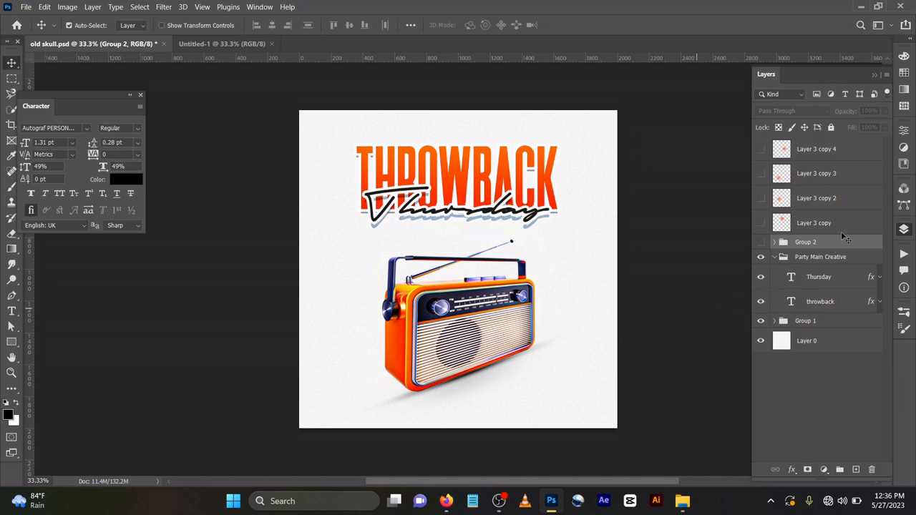
- Copy the radio layer pngegg(52) from old skull.psd into the middle of the Untitled-1 document
{"action": "left_click_drag", "start_coordinate": [494, 298], "coordinate": [466, 292]}
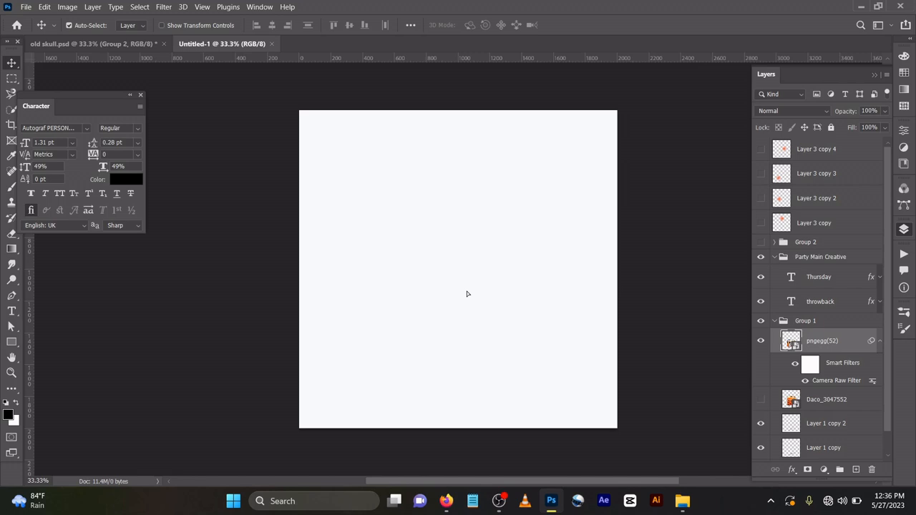
{"action": "left_click_drag", "start_coordinate": [466, 293], "coordinate": [457, 311]}
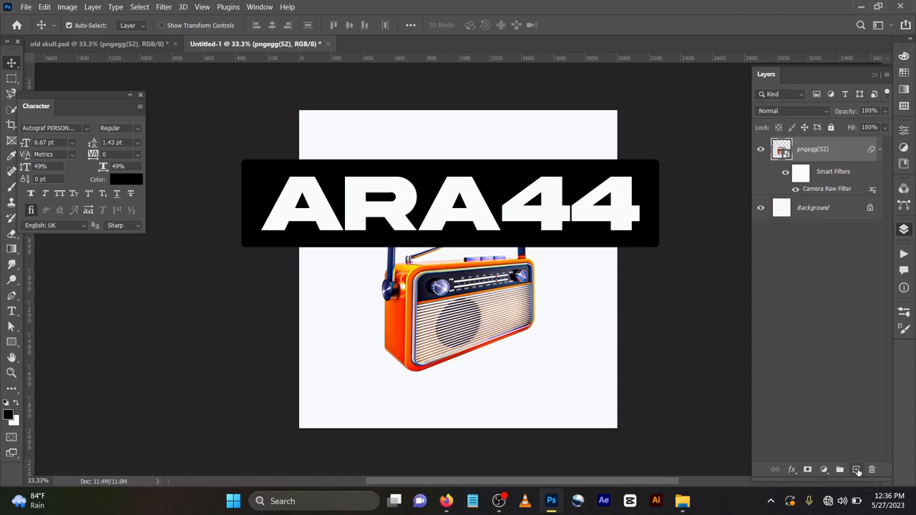
- Add a new layer and paint one soft black spot with a 150 px brush just below the radio
{"action": "left_click", "coordinate": [857, 469]}
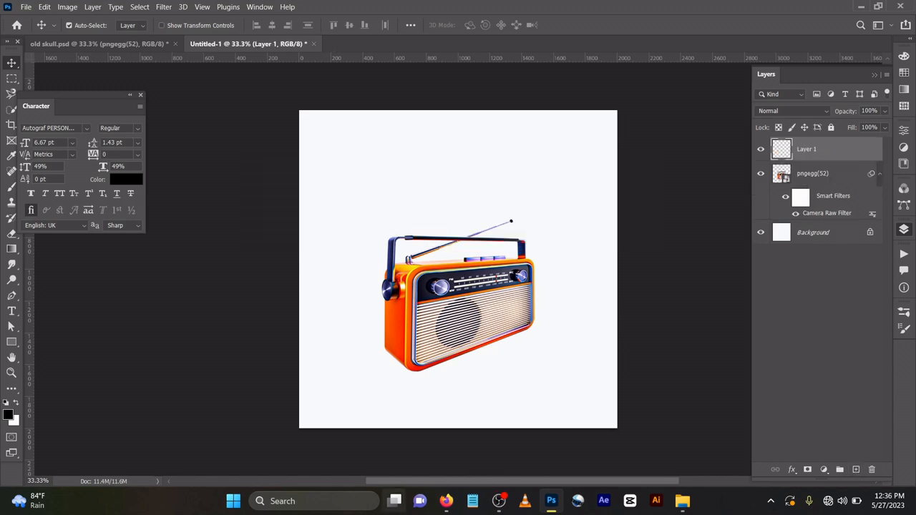
{"action": "key", "text": "b"}
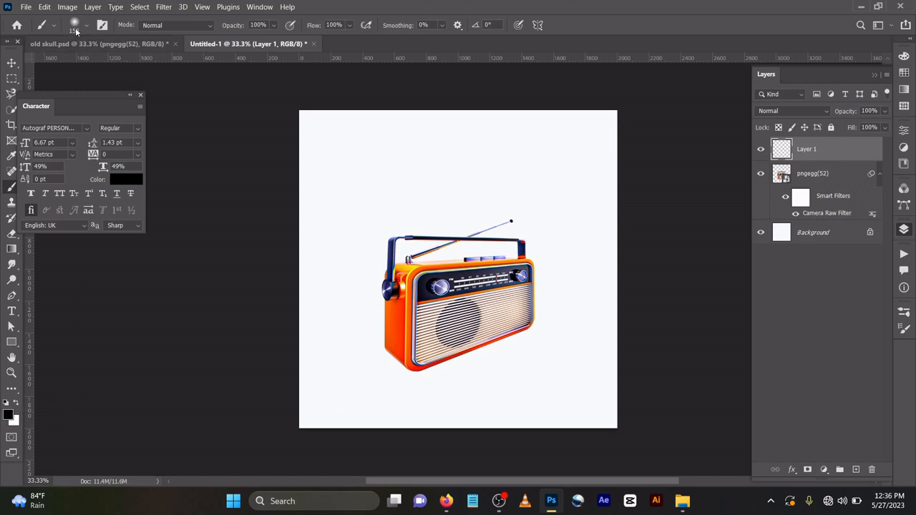
{"action": "left_click", "coordinate": [485, 358]}
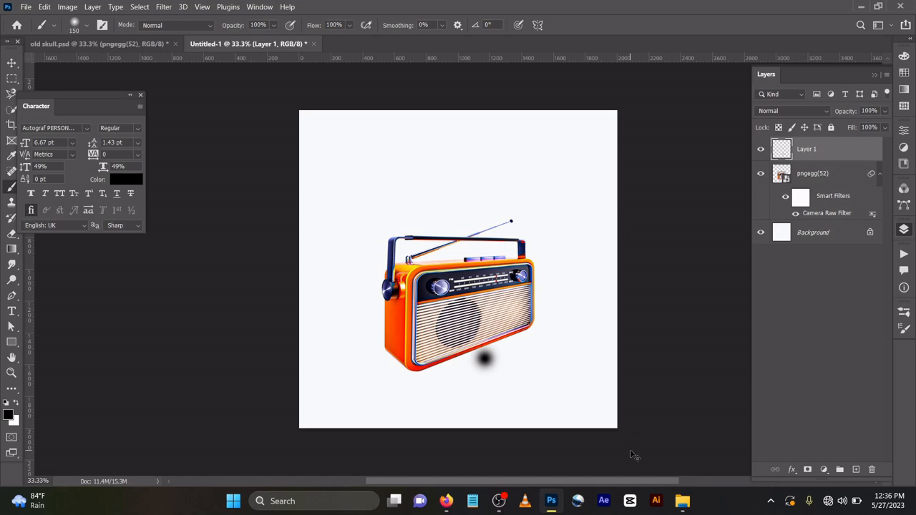
- Transform the spot to 695% width, 62.5% height and -20.5° rotation along the radio's base, and place its layer beneath the radio layer
{"action": "key", "text": "ctrl+t"}
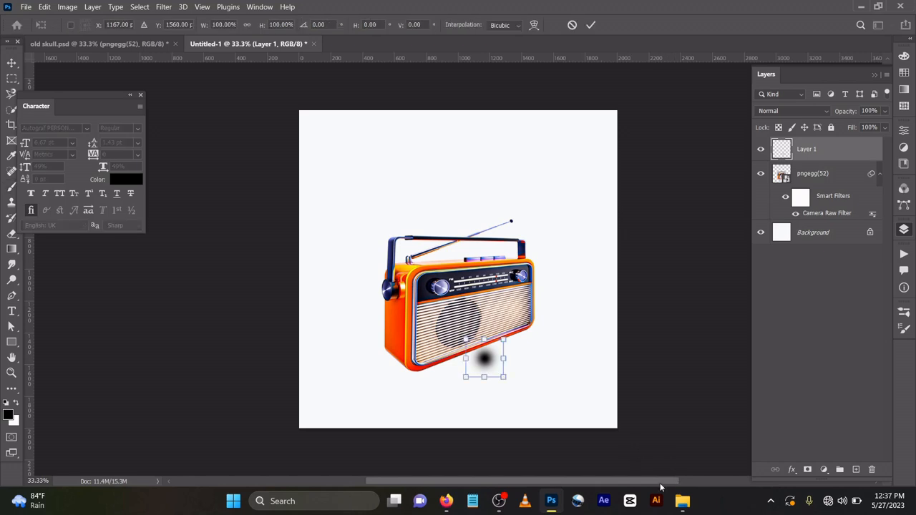
{"action": "mouse_move", "coordinate": [503, 358]}
{"action": "left_mouse_down"}
{"action": "mouse_move", "coordinate": [579, 318]}
{"action": "mouse_move", "coordinate": [619, 321]}
{"action": "left_mouse_up"}
{"action": "left_click_drag", "start_coordinate": [466, 357], "coordinate": [333, 350]}
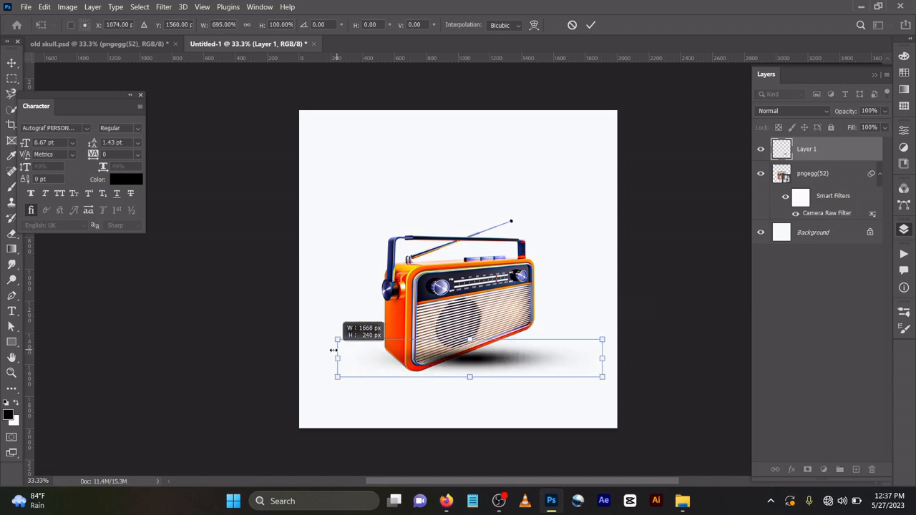
{"action": "left_click_drag", "start_coordinate": [469, 339], "coordinate": [464, 352]}
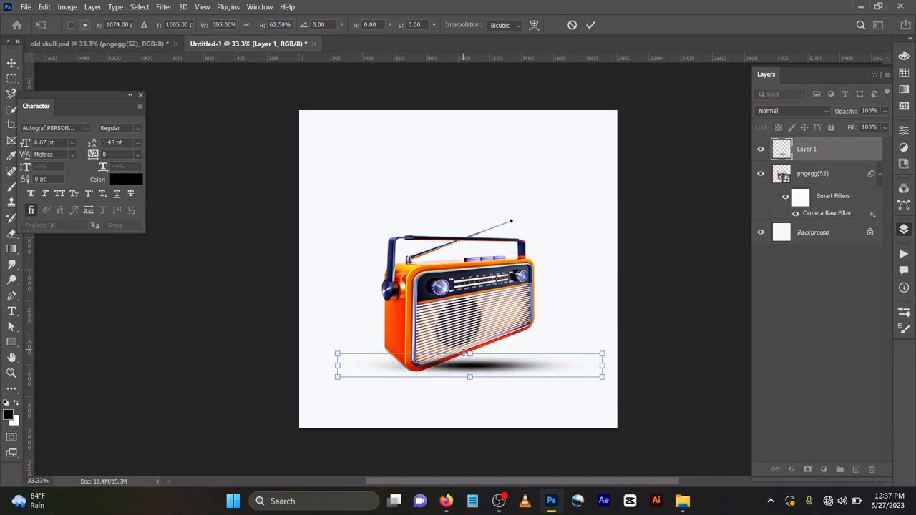
{"action": "left_click_drag", "start_coordinate": [606, 355], "coordinate": [594, 308]}
{"action": "left_click_drag", "start_coordinate": [528, 353], "coordinate": [502, 346]}
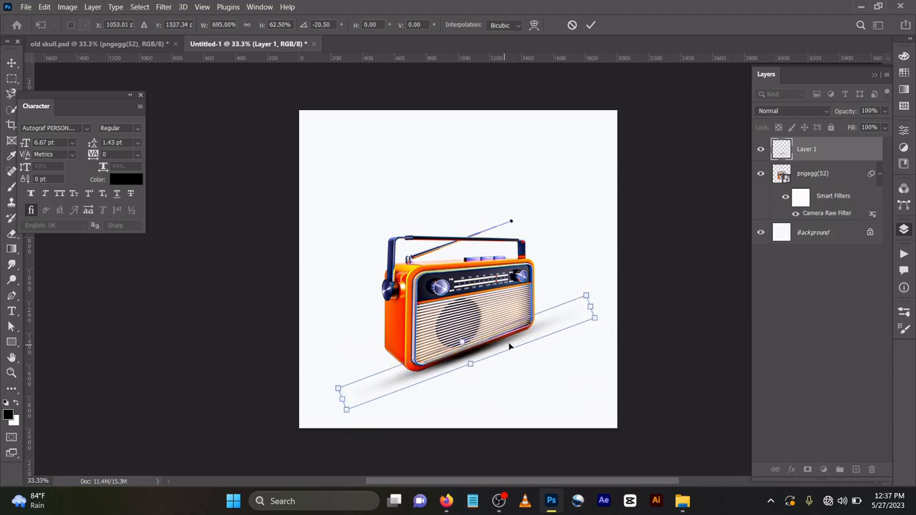
{"action": "left_click", "coordinate": [590, 24]}
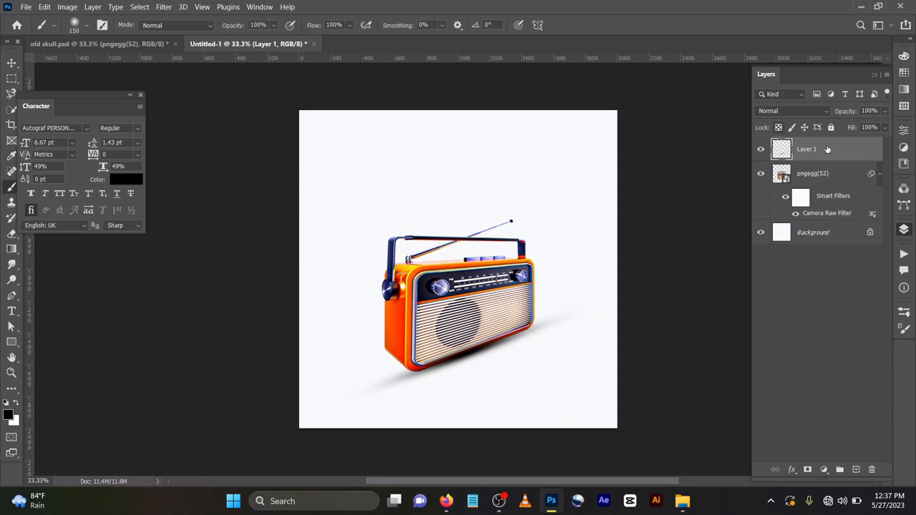
{"action": "left_click_drag", "start_coordinate": [820, 149], "coordinate": [835, 208]}
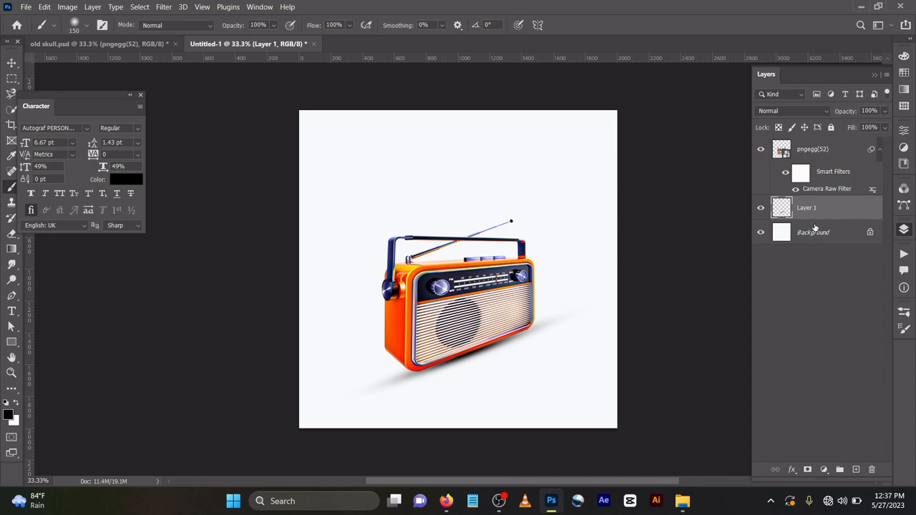
{"action": "key", "text": "ctrl+t"}
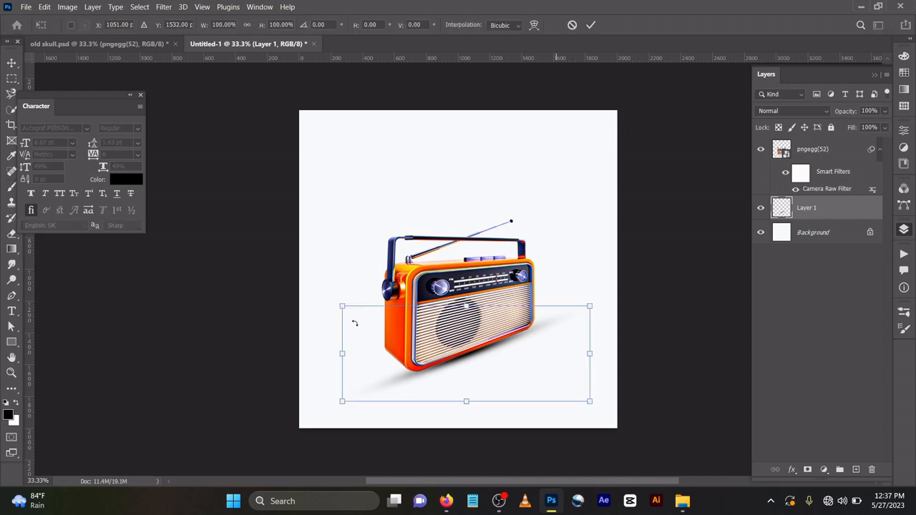
{"action": "left_click_drag", "start_coordinate": [342, 353], "coordinate": [347, 355]}
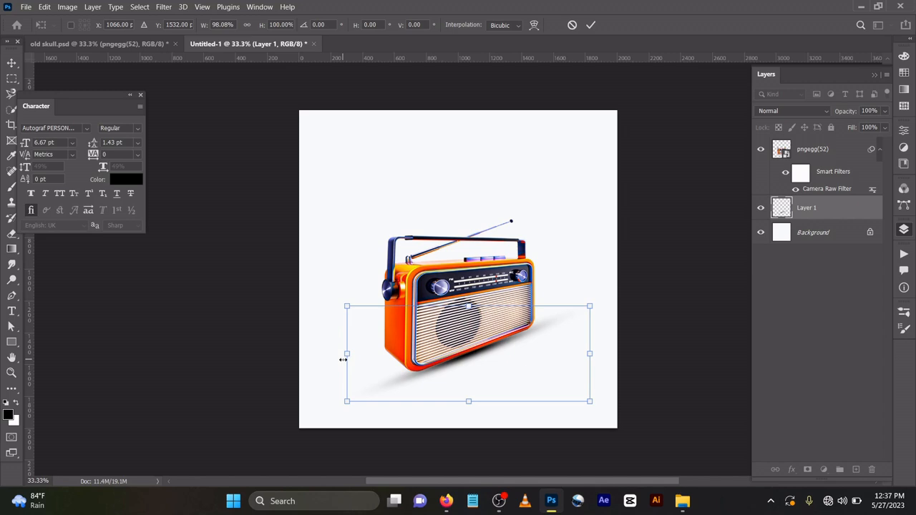
{"action": "key", "text": "ctrl+z"}
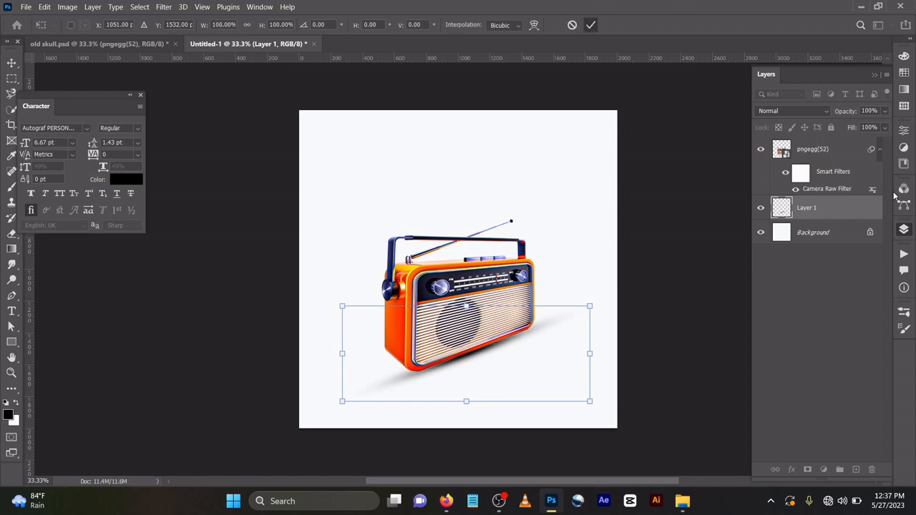
{"action": "left_click", "coordinate": [590, 25]}
- Lower the shadow layer's opacity to 89% and duplicate the layer
{"action": "left_click_drag", "start_coordinate": [853, 115], "coordinate": [844, 114]}
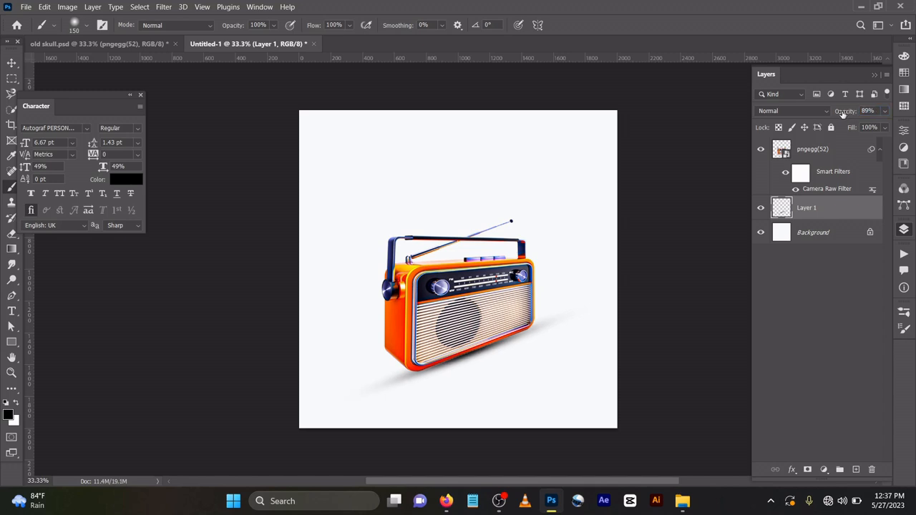
{"action": "key", "text": "ctrl+j"}
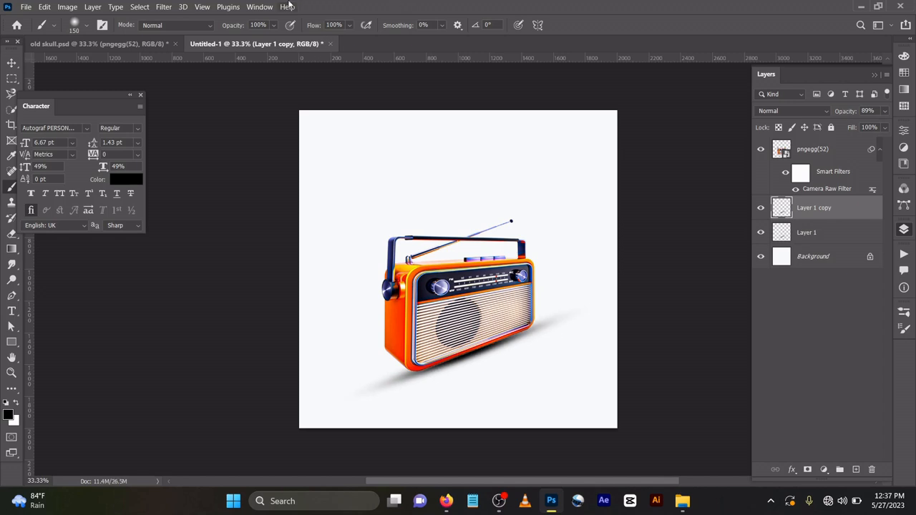
- Apply a Gaussian Blur with a 55.3 pixel radius to the shadow copy and reduce its opacity to 71%
{"action": "left_click", "coordinate": [164, 7]}
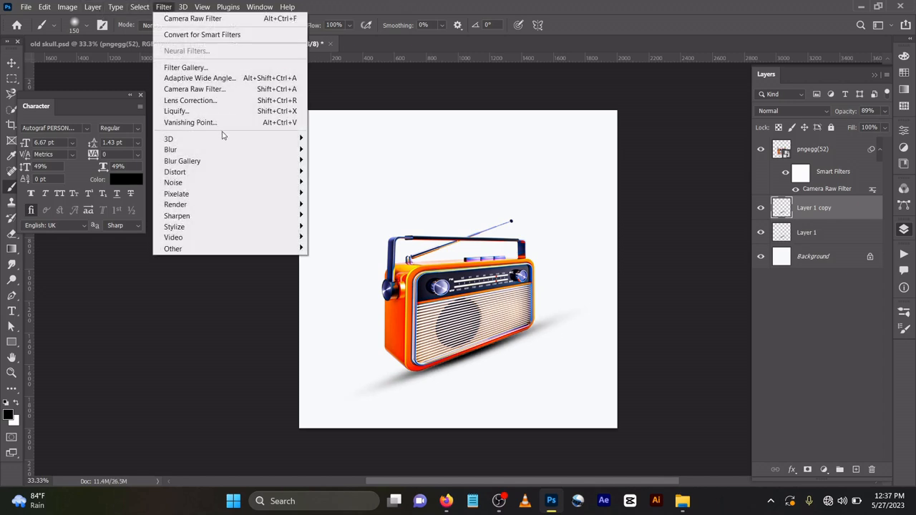
{"action": "mouse_move", "coordinate": [226, 149]}
{"action": "left_click", "coordinate": [339, 194]}
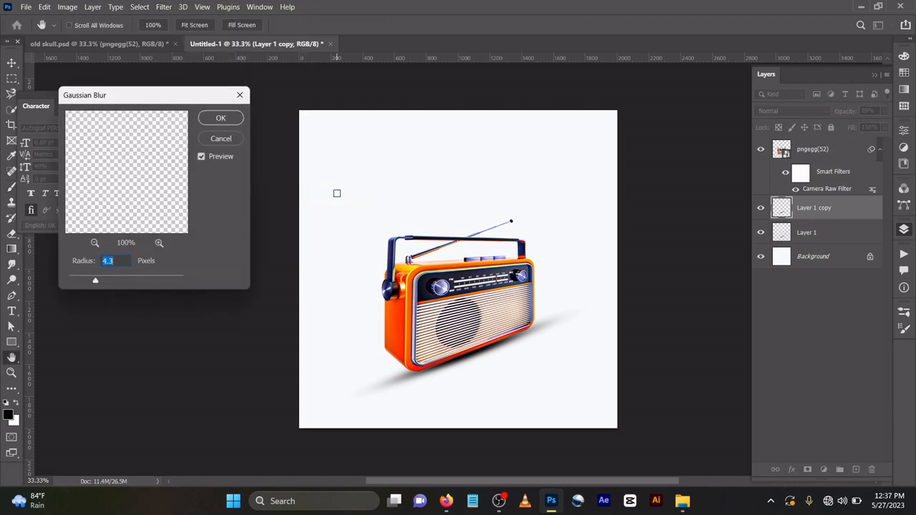
{"action": "left_click_drag", "start_coordinate": [99, 280], "coordinate": [133, 284]}
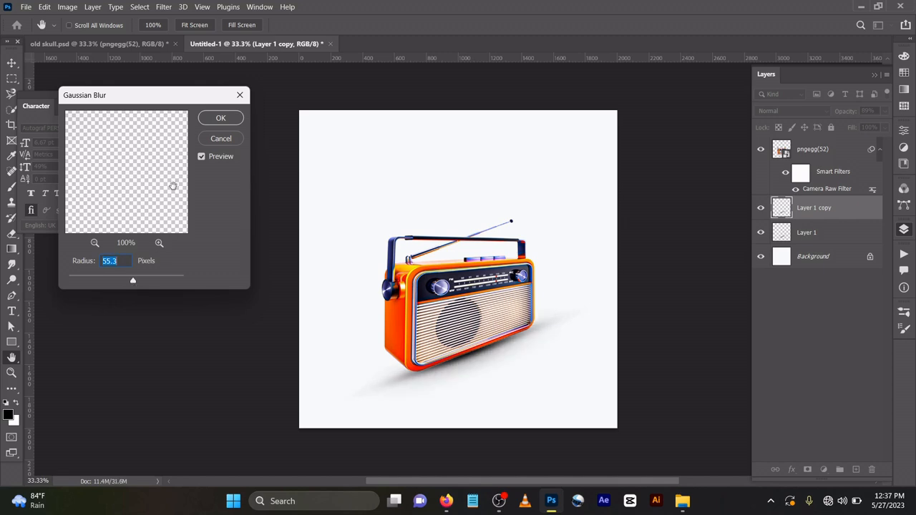
{"action": "left_click", "coordinate": [220, 118]}
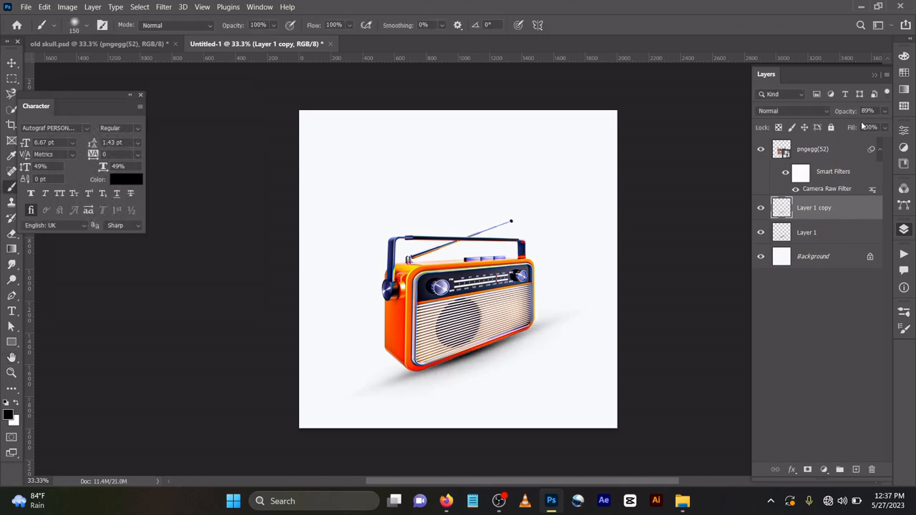
{"action": "left_click_drag", "start_coordinate": [850, 113], "coordinate": [843, 114]}
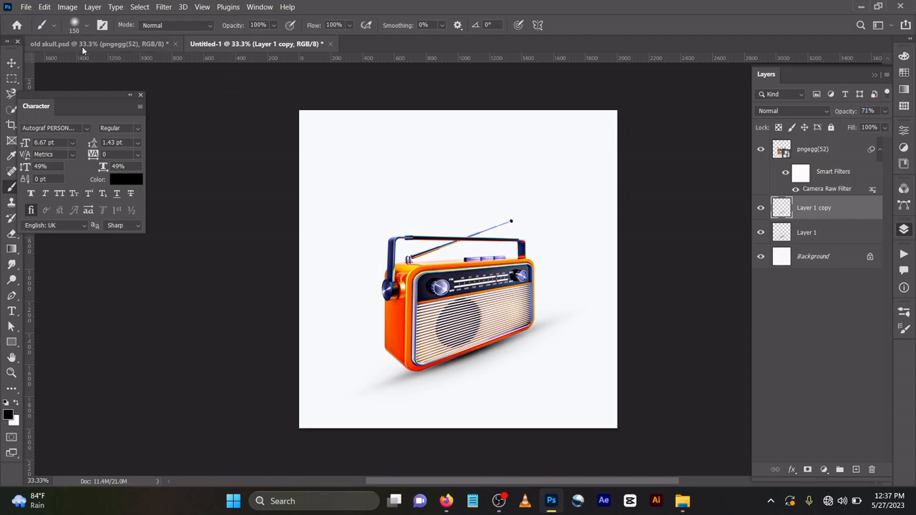
- In old skull.psd, move the Thursday script text about 198 px right and 118 px down
{"action": "key", "text": "v"}
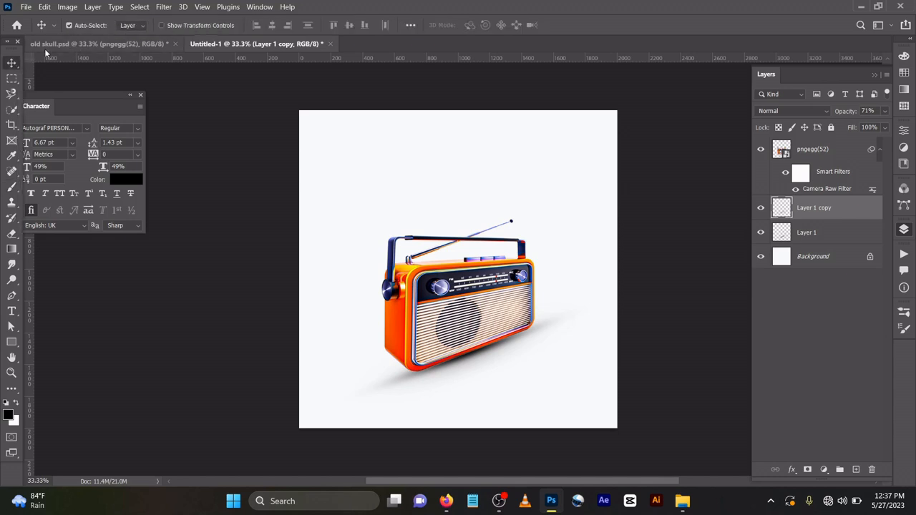
{"action": "left_click", "coordinate": [70, 45]}
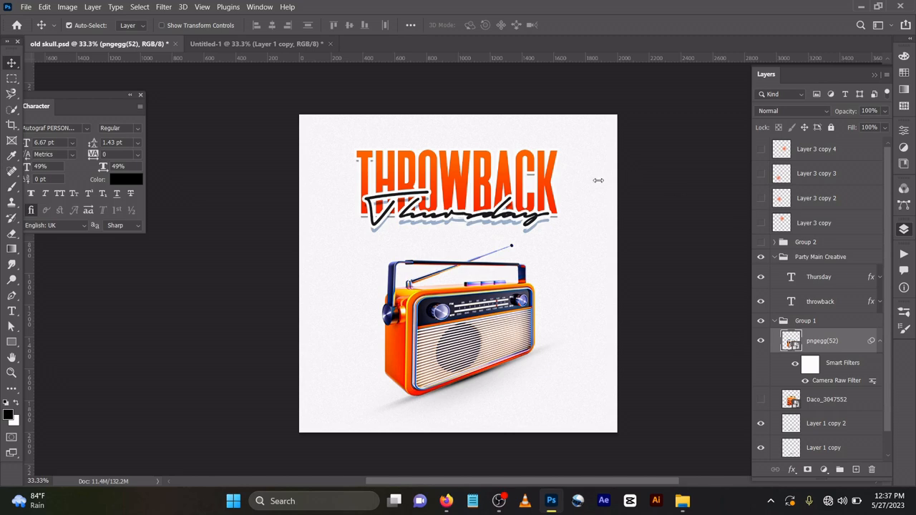
{"action": "left_click_drag", "start_coordinate": [506, 223], "coordinate": [539, 241]}
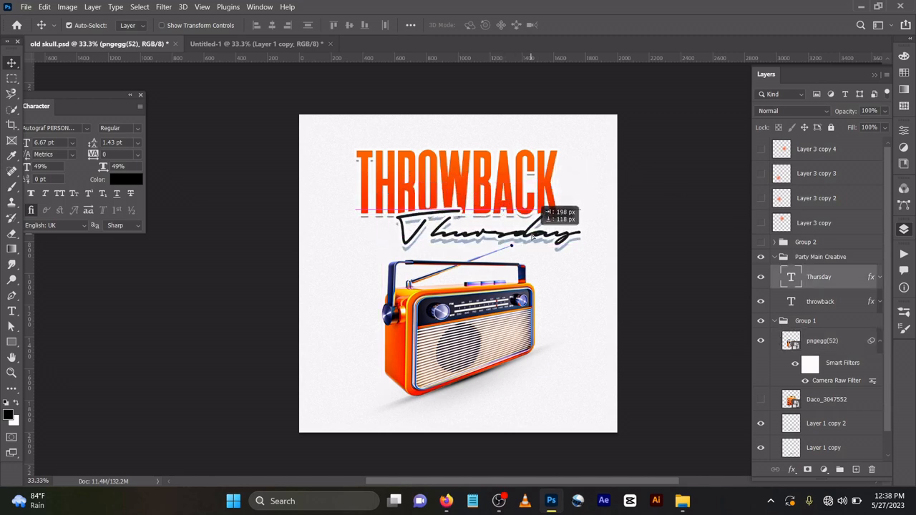
- Review the Stroke and Drop Shadow settings in the Thursday text's layer style
{"action": "double_click", "coordinate": [871, 278]}
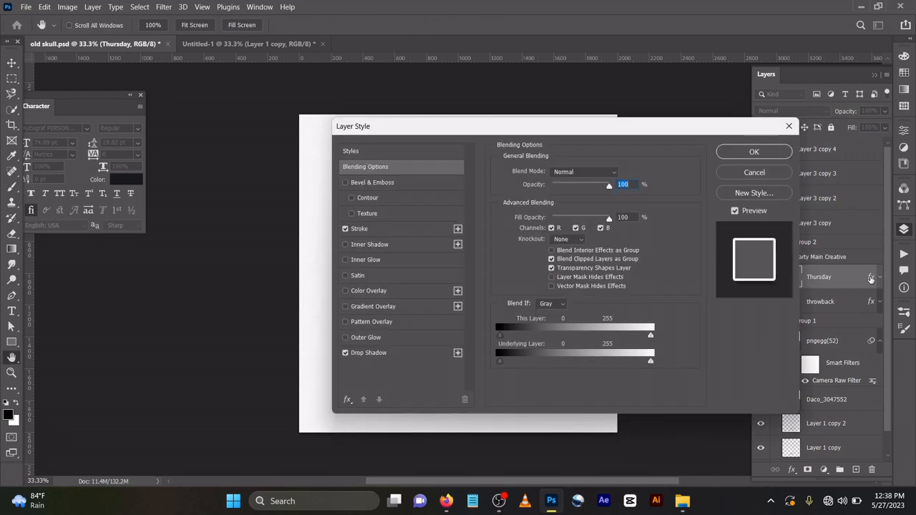
{"action": "left_click", "coordinate": [385, 227]}
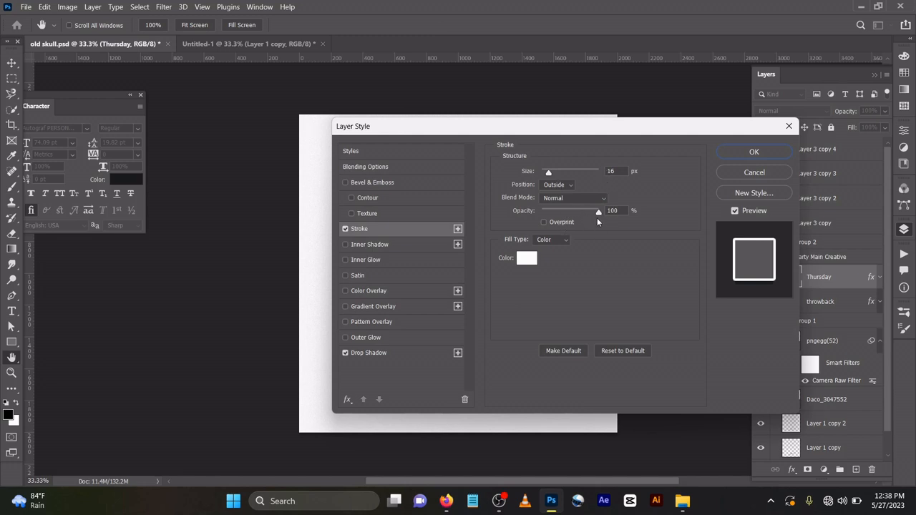
{"action": "left_click", "coordinate": [398, 353]}
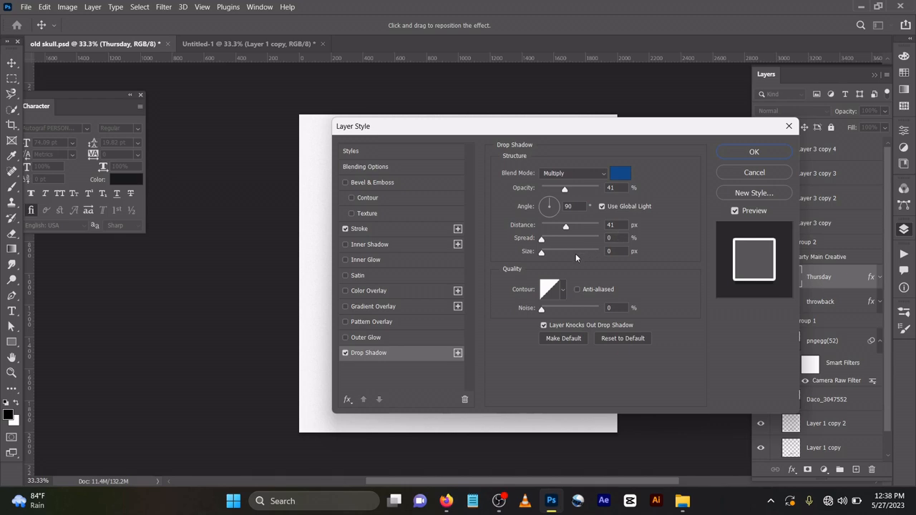
{"action": "left_click", "coordinate": [749, 155]}
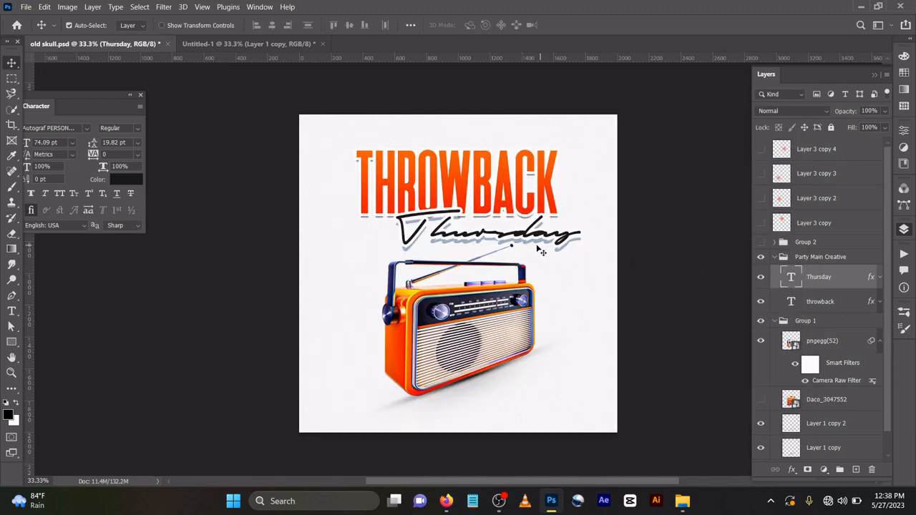
- Check the font and character settings of the THROWBACK title text, leaving the text as it is
{"action": "double_click", "coordinate": [487, 185]}
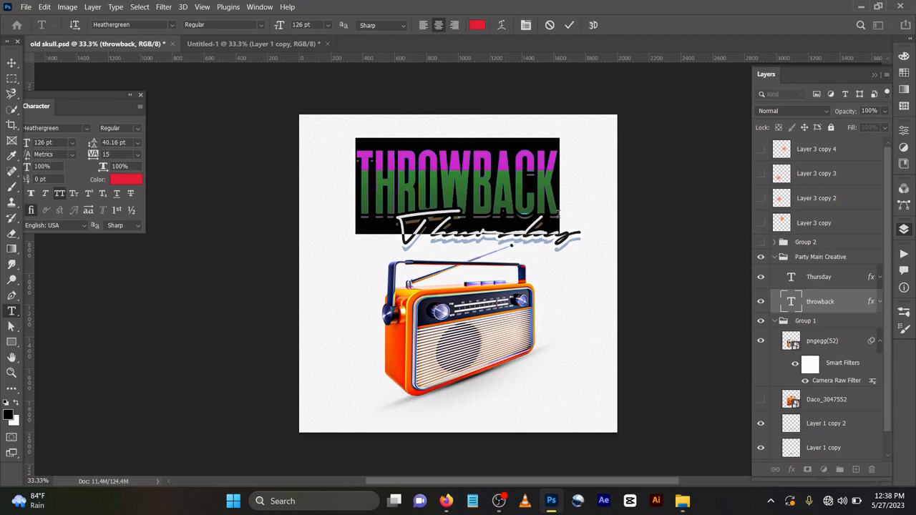
{"action": "left_click", "coordinate": [568, 26]}
{"action": "key", "text": "v"}
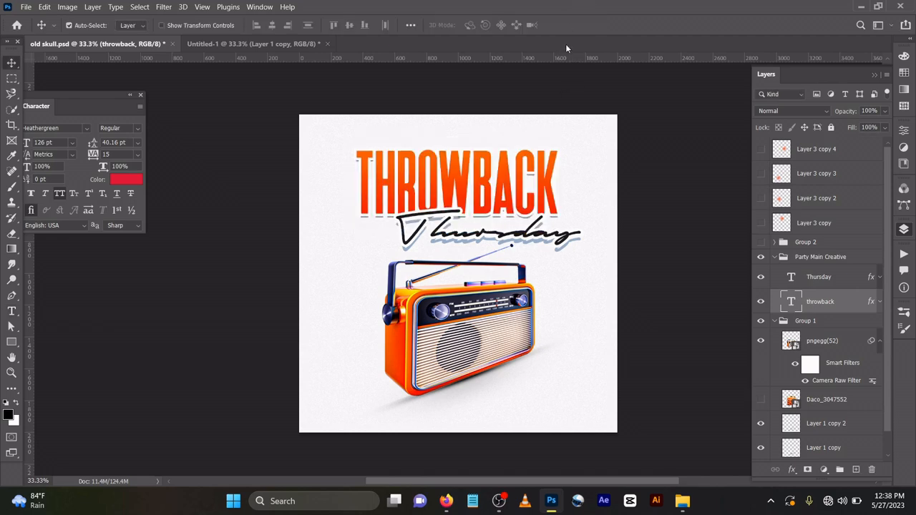
- Check the font and character settings of the Thursday script text, leaving the text as it is
{"action": "left_click", "coordinate": [544, 233]}
{"action": "double_click", "coordinate": [544, 233]}
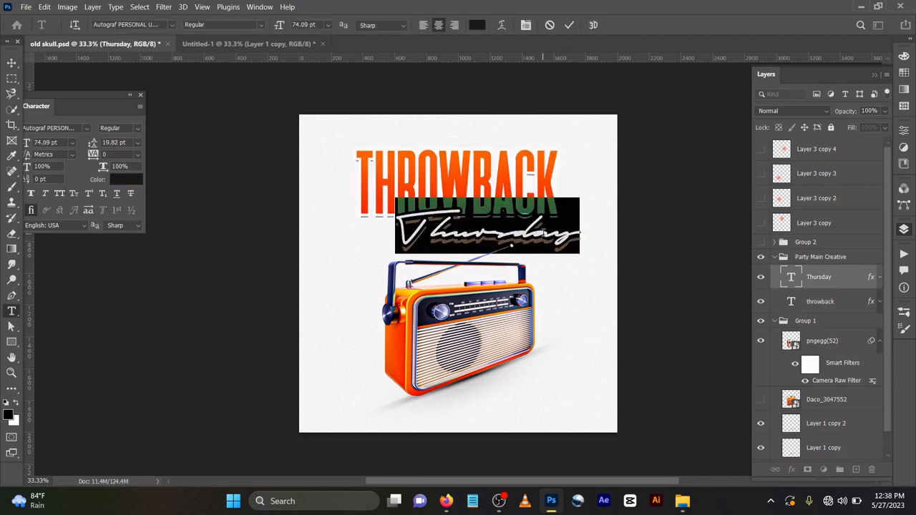
{"action": "left_click", "coordinate": [570, 26]}
{"action": "key", "text": "v"}
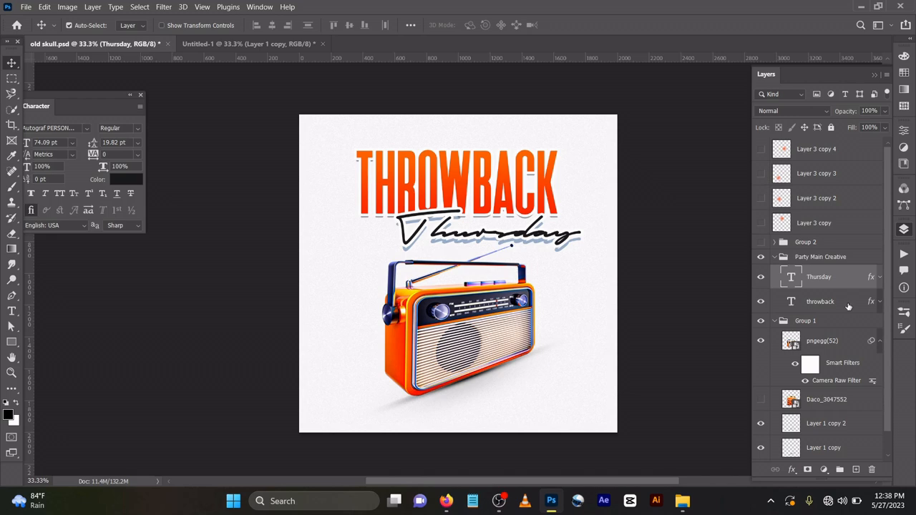
- Review the Stroke settings in the THROWBACK title text's layer style
{"action": "left_click", "coordinate": [870, 303]}
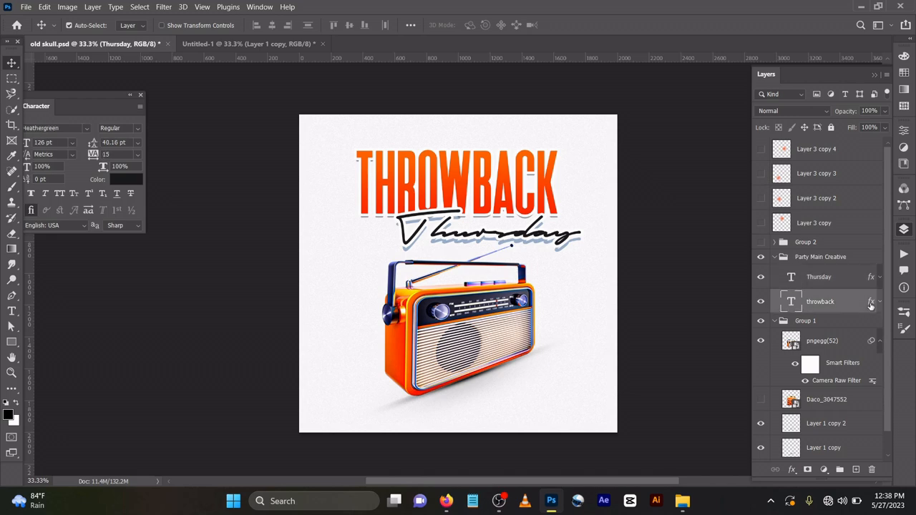
{"action": "double_click", "coordinate": [870, 303]}
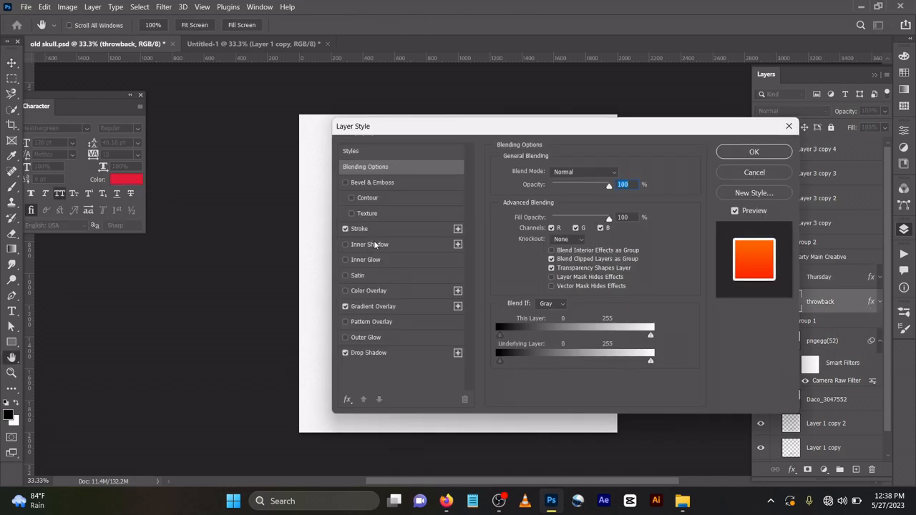
{"action": "left_click", "coordinate": [386, 229]}
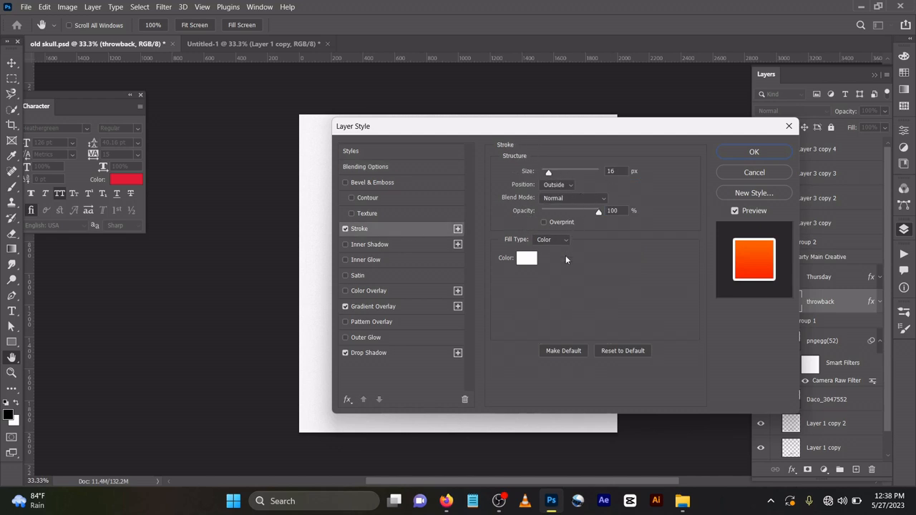
- Inspect the THROWBACK text's Gradient Overlay and the colour codes of both its gradient stops, keeping the gradient as it is
{"action": "left_click", "coordinate": [376, 309]}
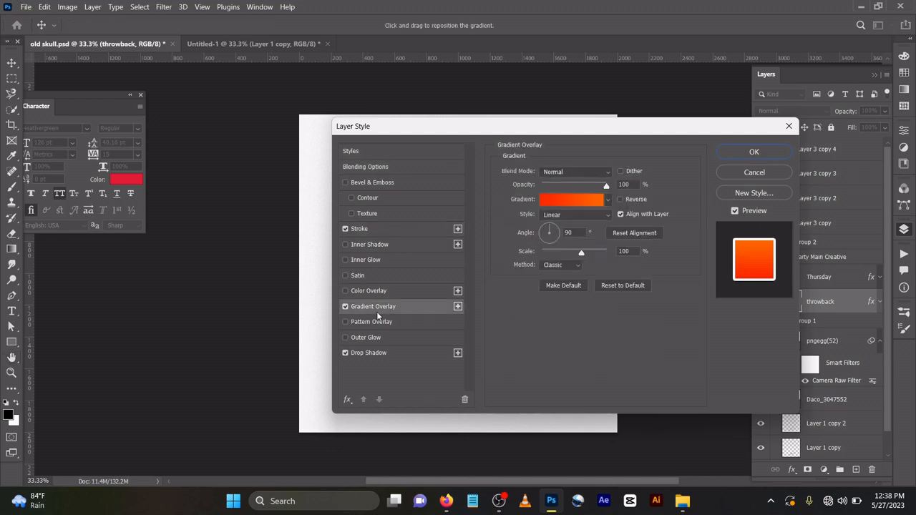
{"action": "left_click", "coordinate": [561, 201]}
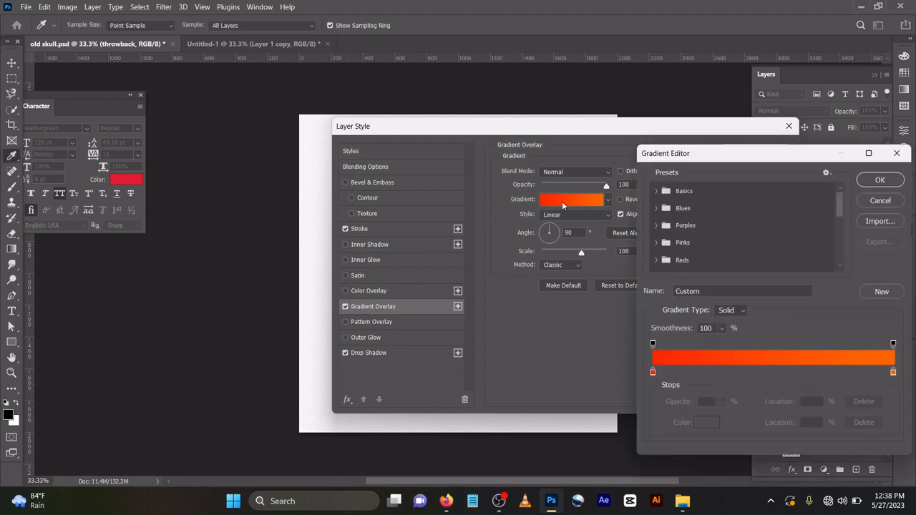
{"action": "left_click", "coordinate": [653, 372]}
{"action": "double_click", "coordinate": [653, 372]}
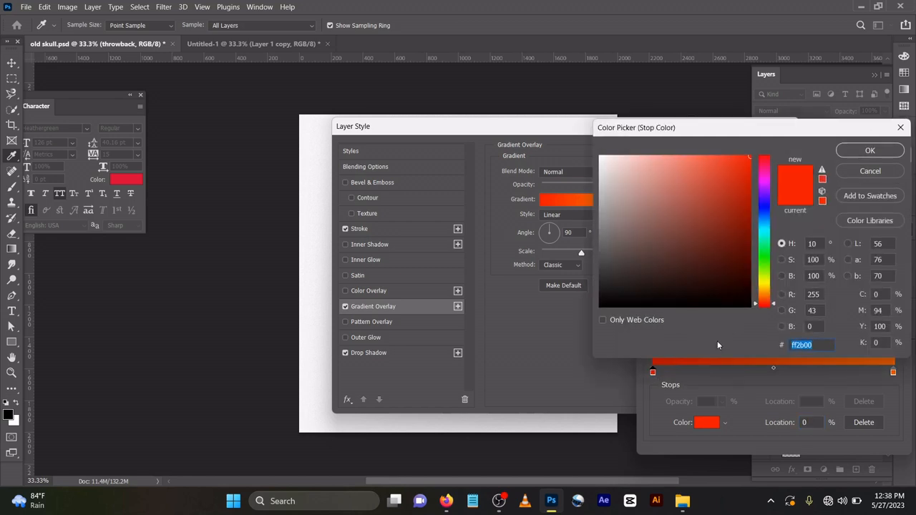
{"action": "left_click", "coordinate": [869, 150]}
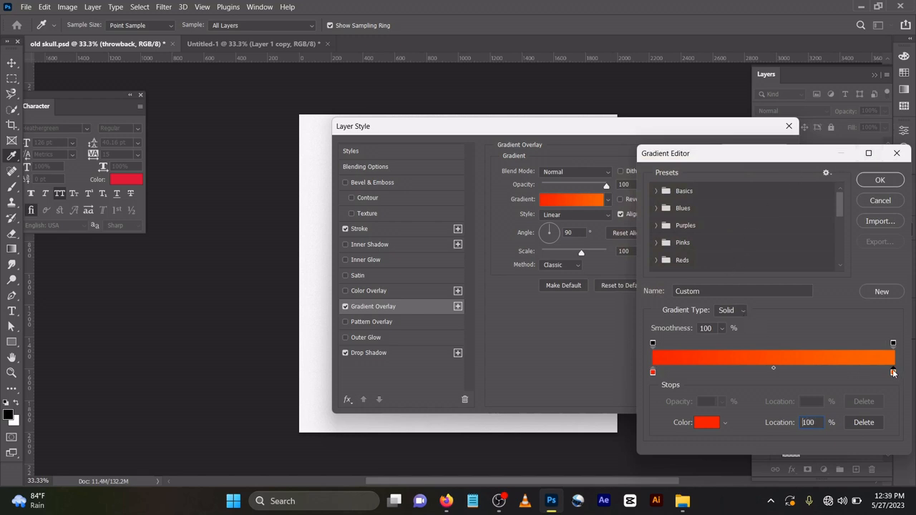
{"action": "double_click", "coordinate": [893, 372]}
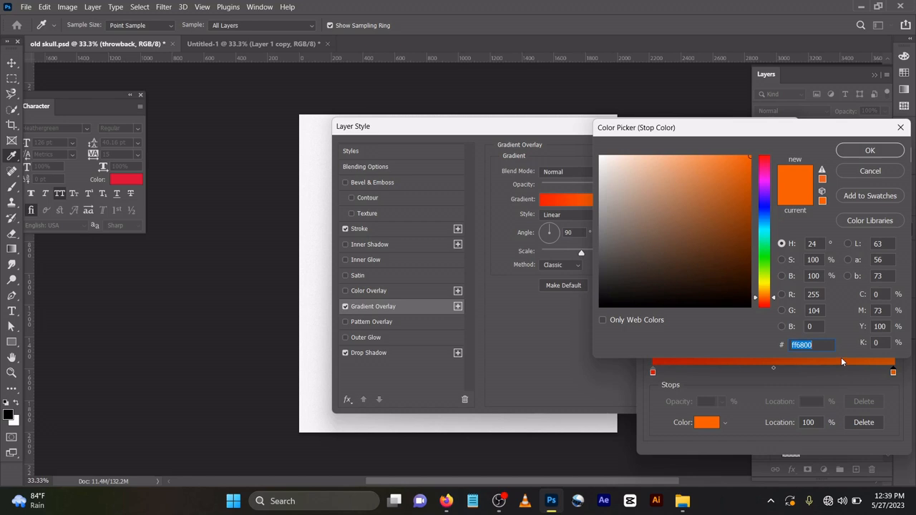
{"action": "left_click", "coordinate": [858, 153]}
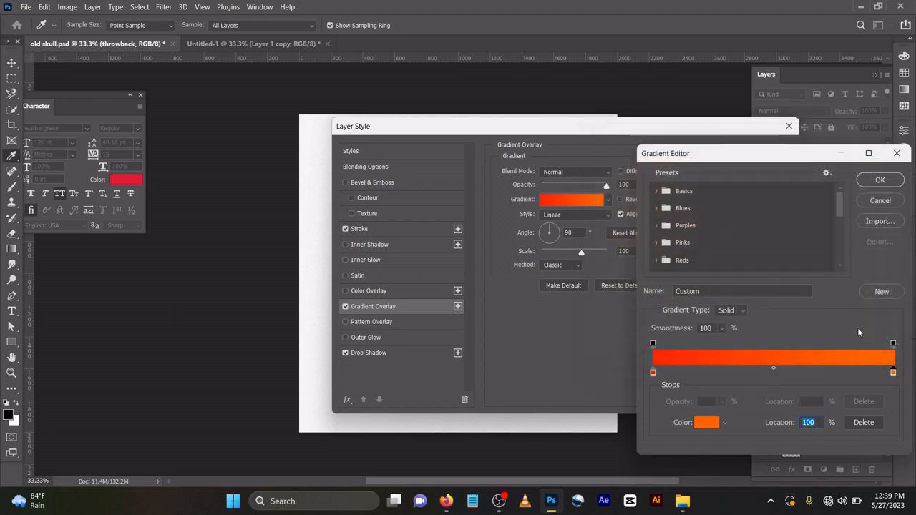
{"action": "left_click", "coordinate": [652, 372]}
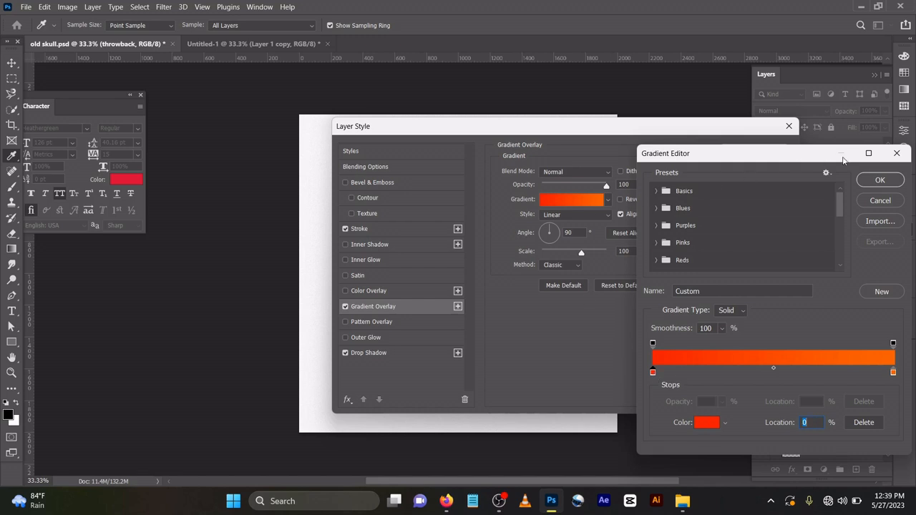
{"action": "left_click", "coordinate": [880, 179]}
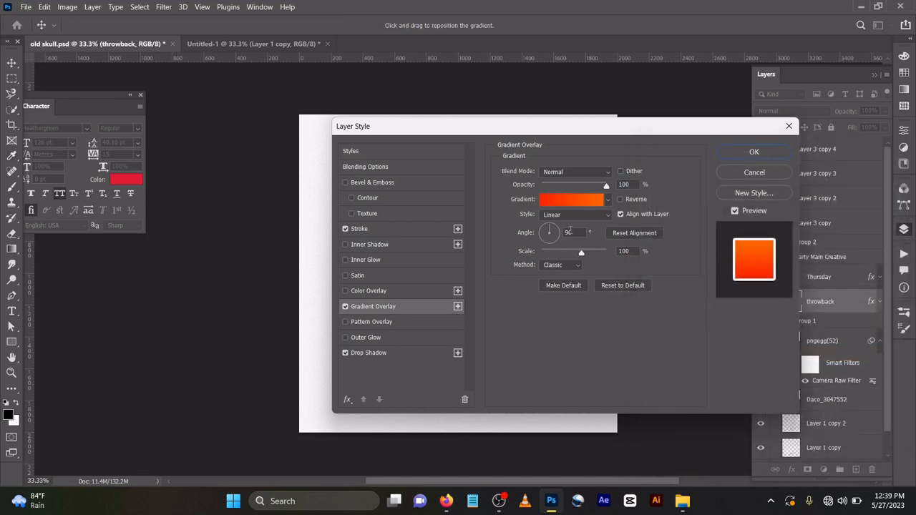